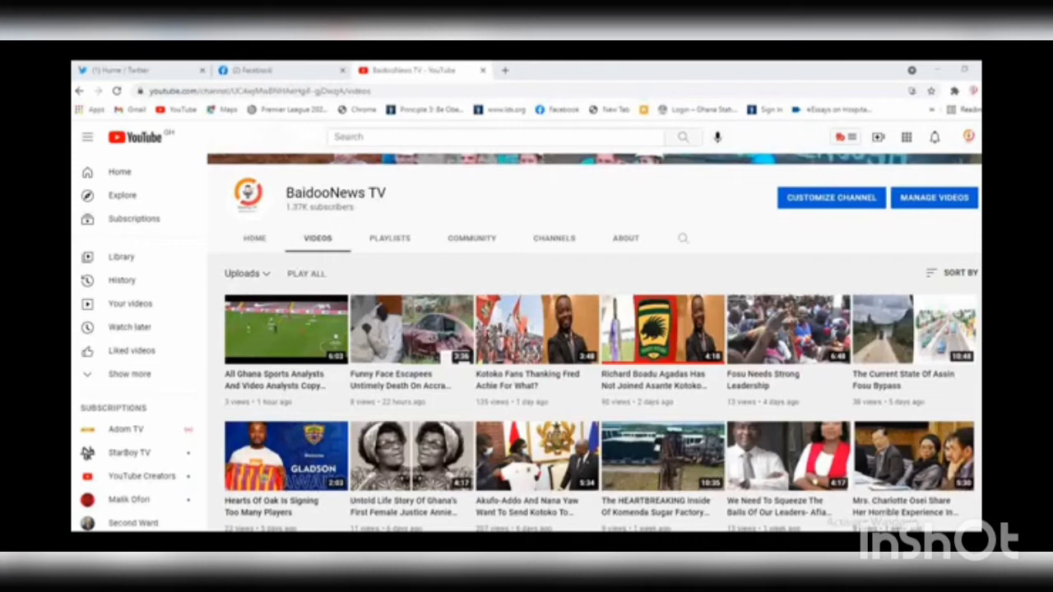
pyautogui.scroll(-10, 681, 350)
pyautogui.scroll(-5, 681, 349)
pyautogui.scroll(-1, 682, 350)
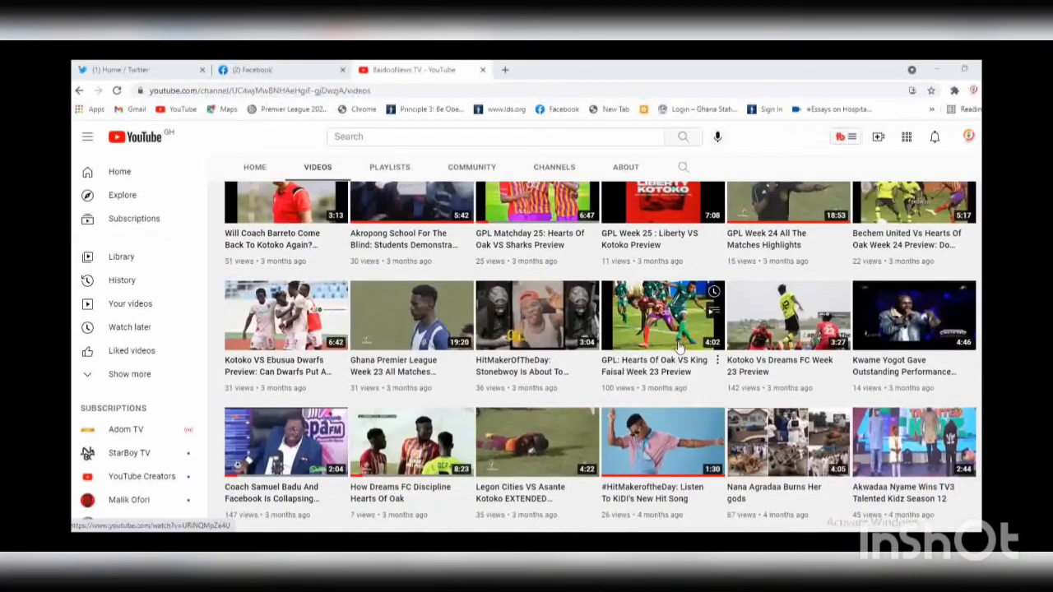
pyautogui.scroll(-2, 681, 350)
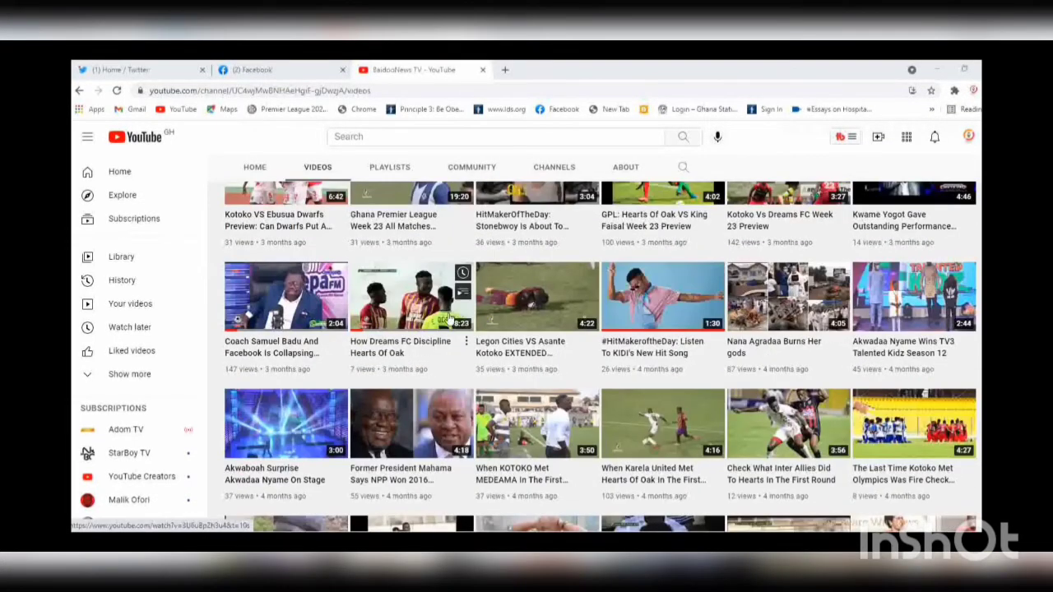
pyautogui.scroll(-1, 453, 321)
pyautogui.scroll(-2, 452, 321)
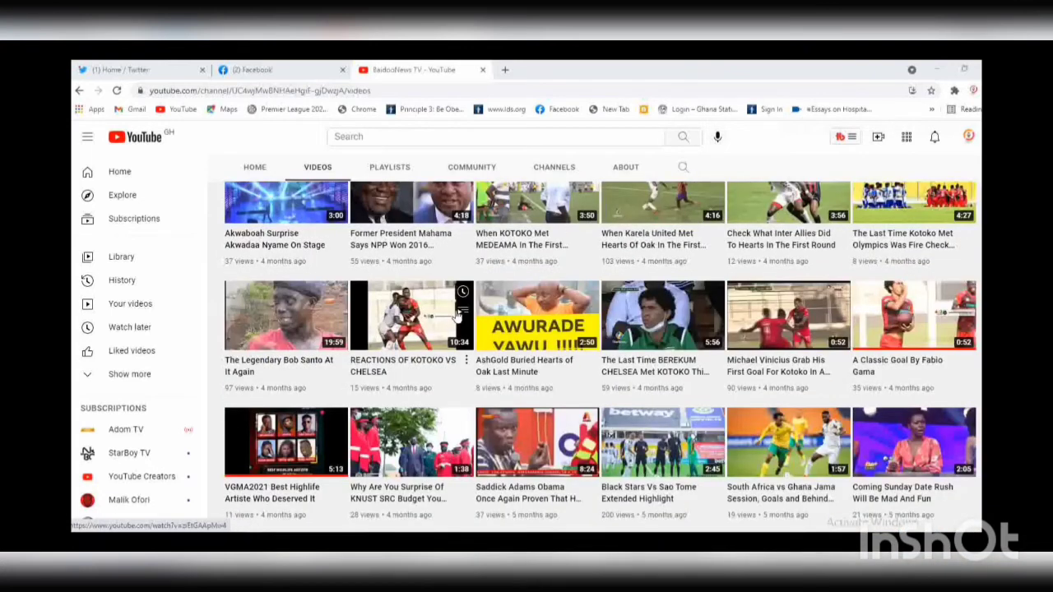
pyautogui.scroll(-1, 452, 319)
pyautogui.scroll(-2, 457, 321)
pyautogui.scroll(-1, 465, 324)
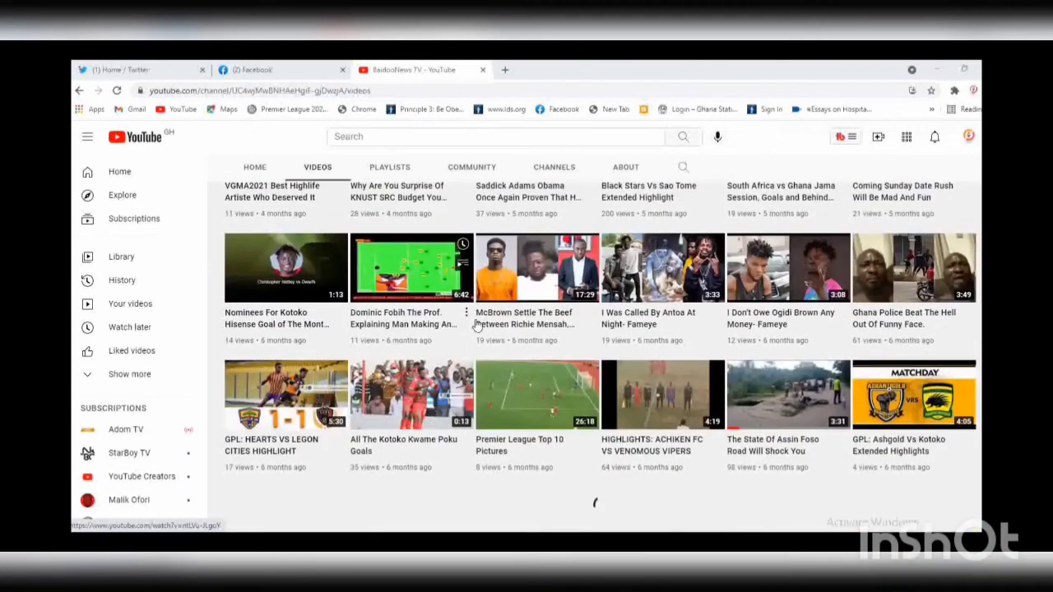
pyautogui.scroll(-3, 593, 338)
pyautogui.scroll(2, 595, 329)
pyautogui.scroll(3, 594, 330)
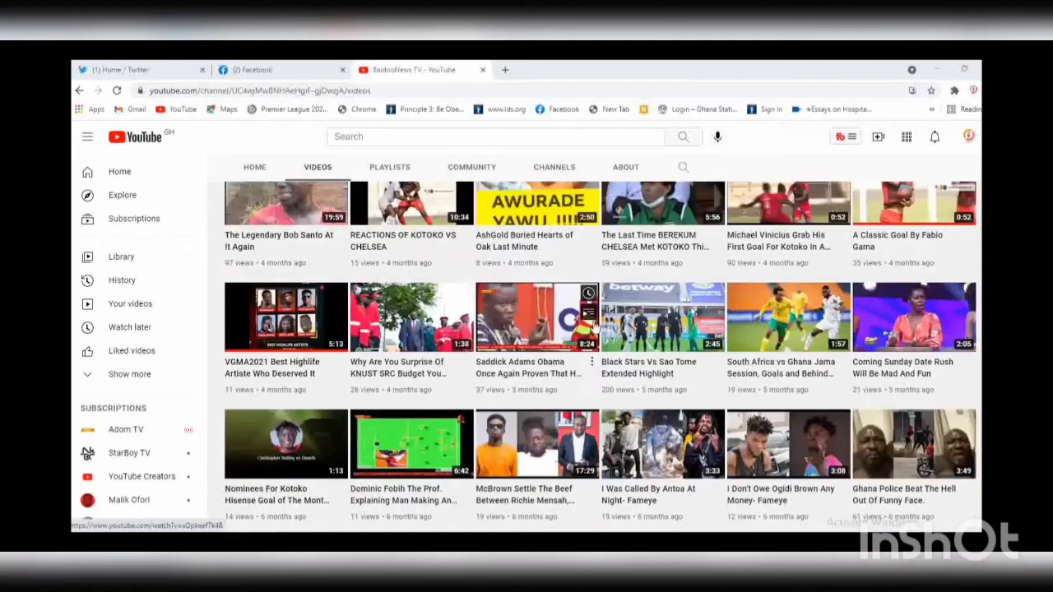
pyautogui.scroll(3, 597, 326)
pyautogui.scroll(3, 599, 323)
pyautogui.scroll(3, 602, 320)
pyautogui.scroll(5, 603, 321)
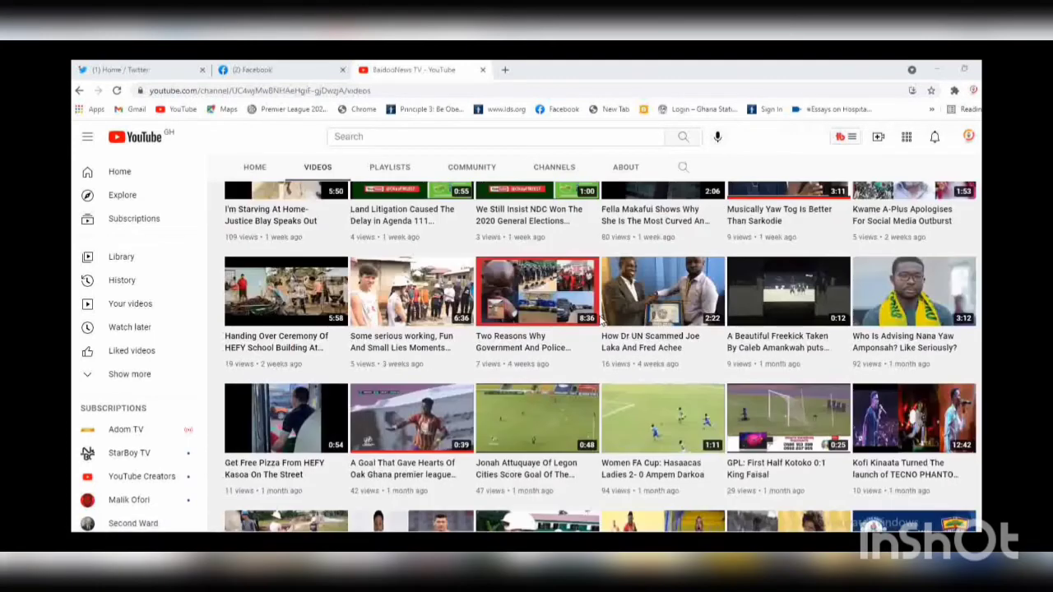
pyautogui.scroll(2, 602, 322)
pyautogui.scroll(3, 600, 323)
pyautogui.scroll(3, 599, 322)
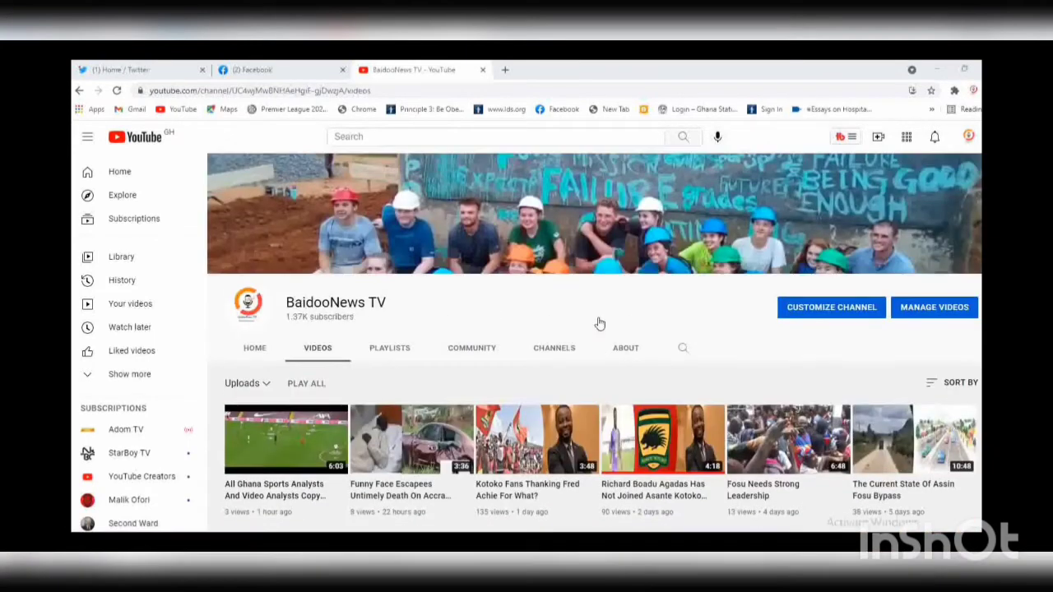
pyautogui.scroll(-2, 600, 325)
pyautogui.scroll(2, 600, 325)
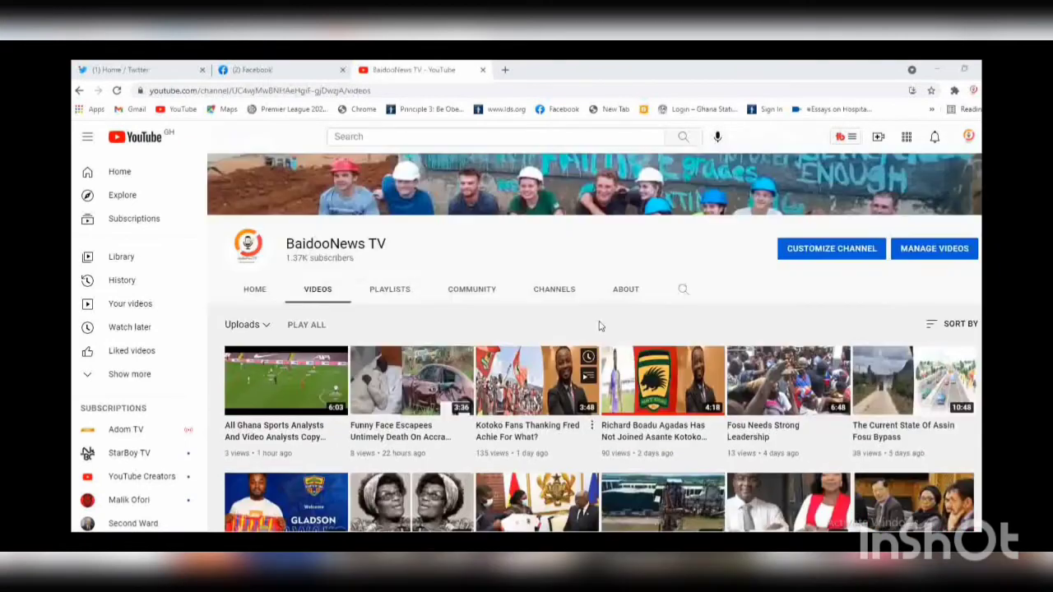
# Open a new Chrome tab and load fabucensus.com from the 'fab' address-bar suggestion.
pyautogui.click(505, 69)
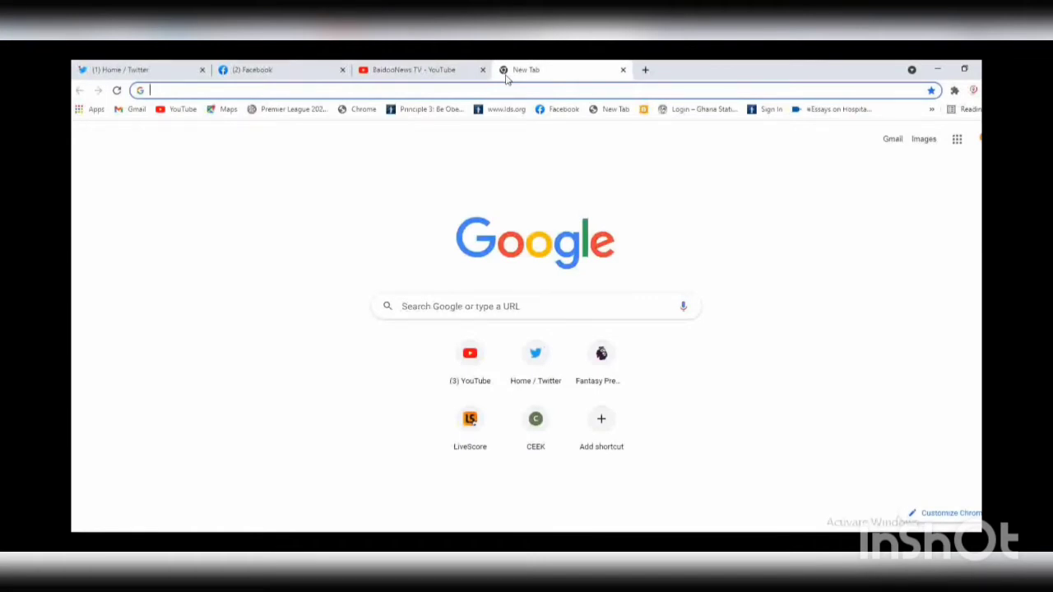
pyautogui.write('fa')
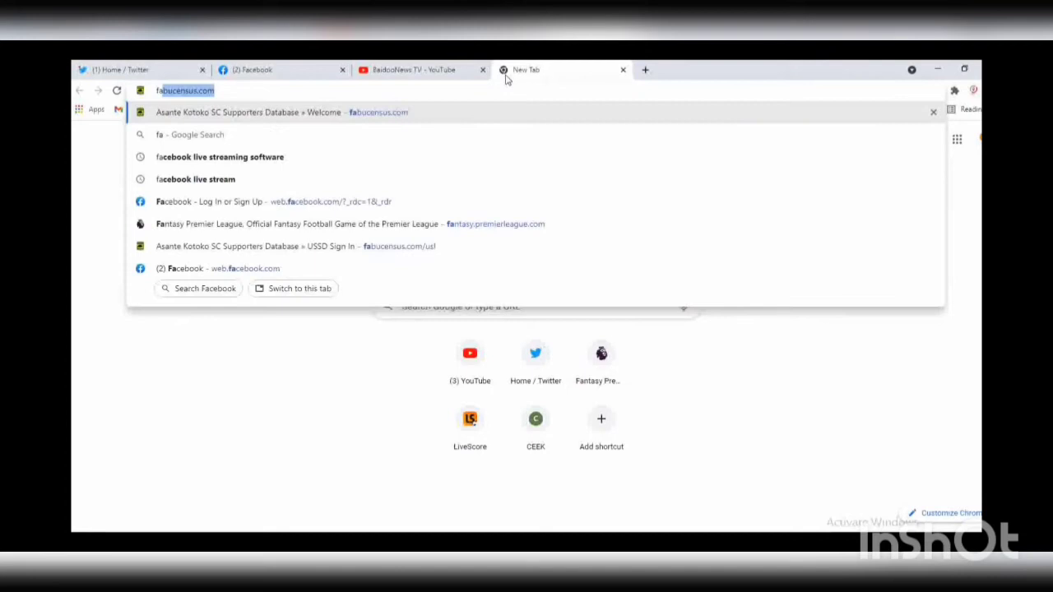
pyautogui.write('b')
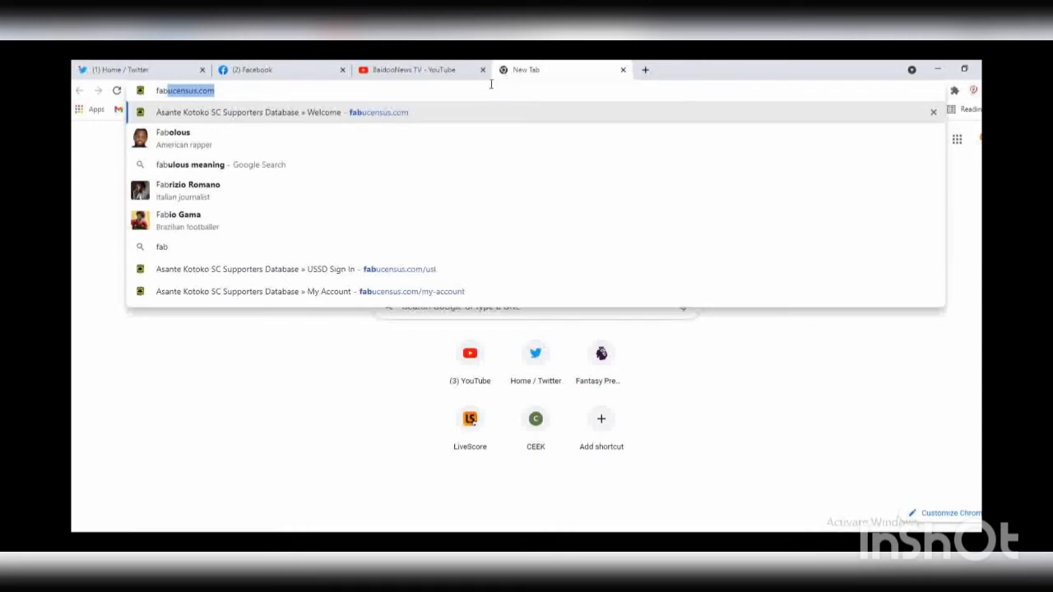
pyautogui.click(488, 112)
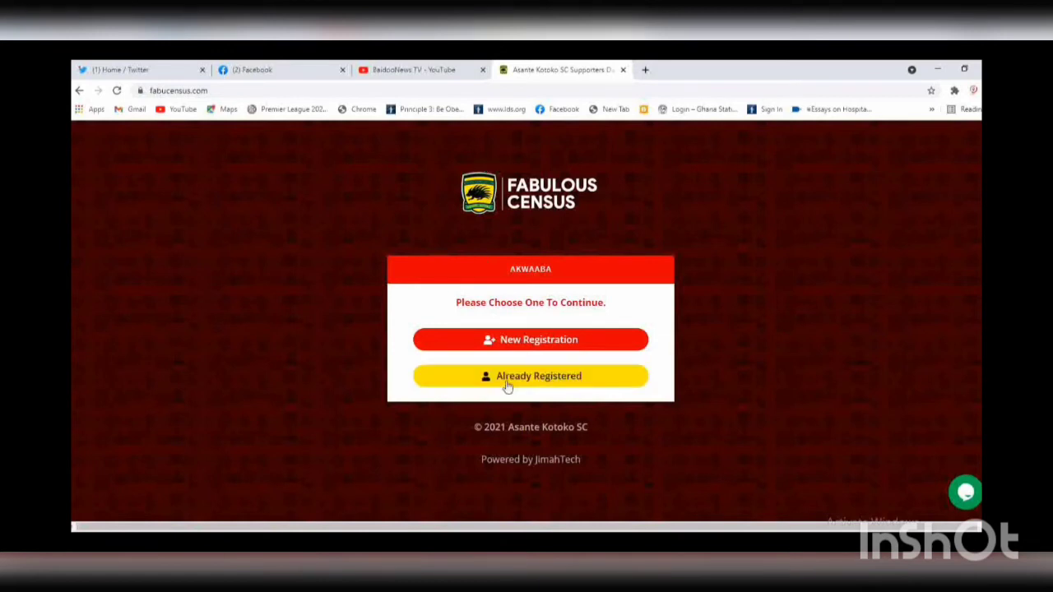
pyautogui.click(552, 378)
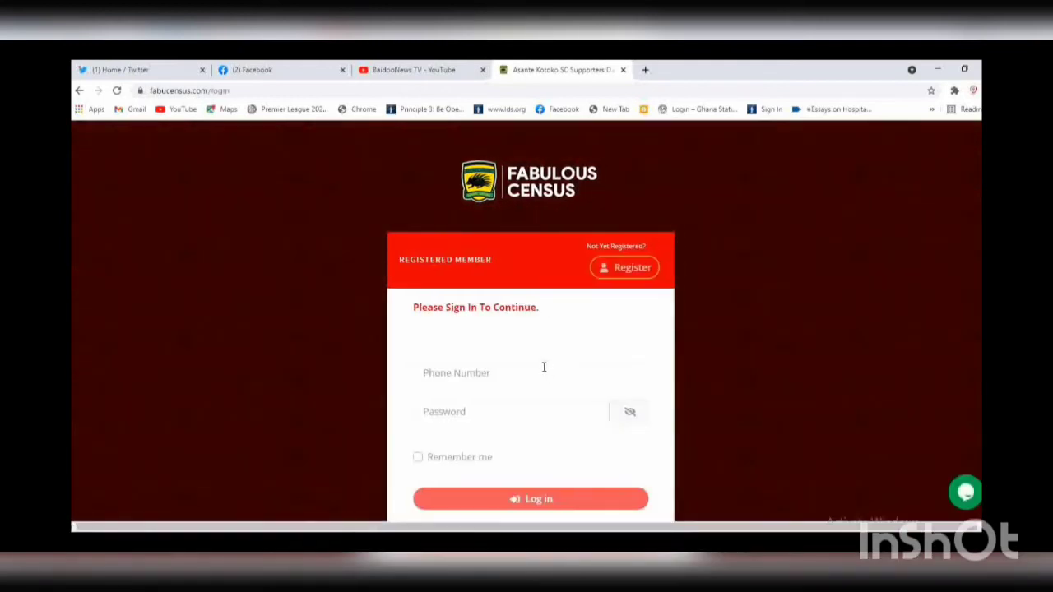
pyautogui.click(543, 367)
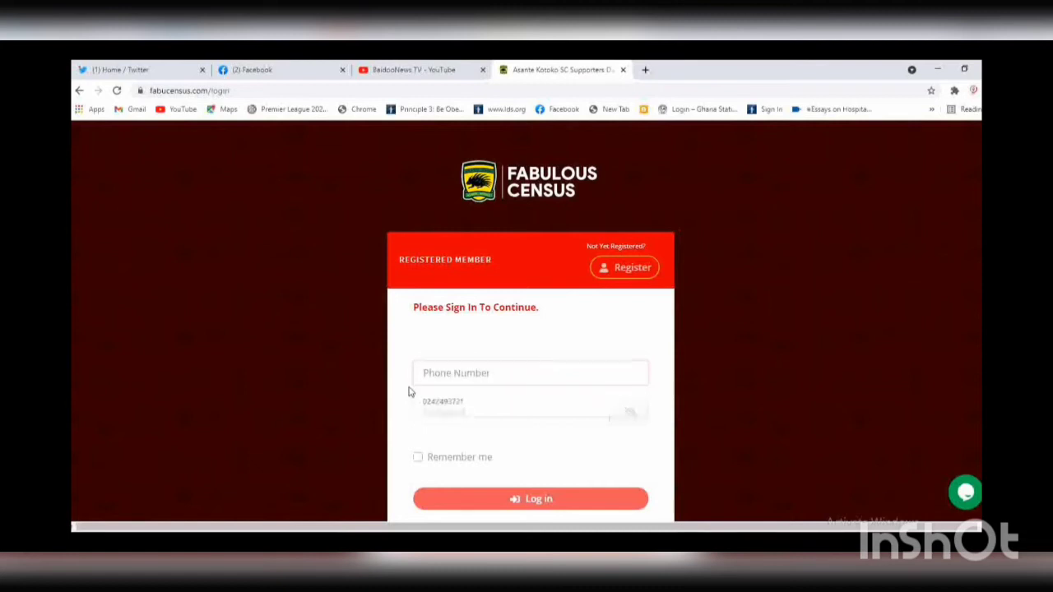
pyautogui.click(434, 414)
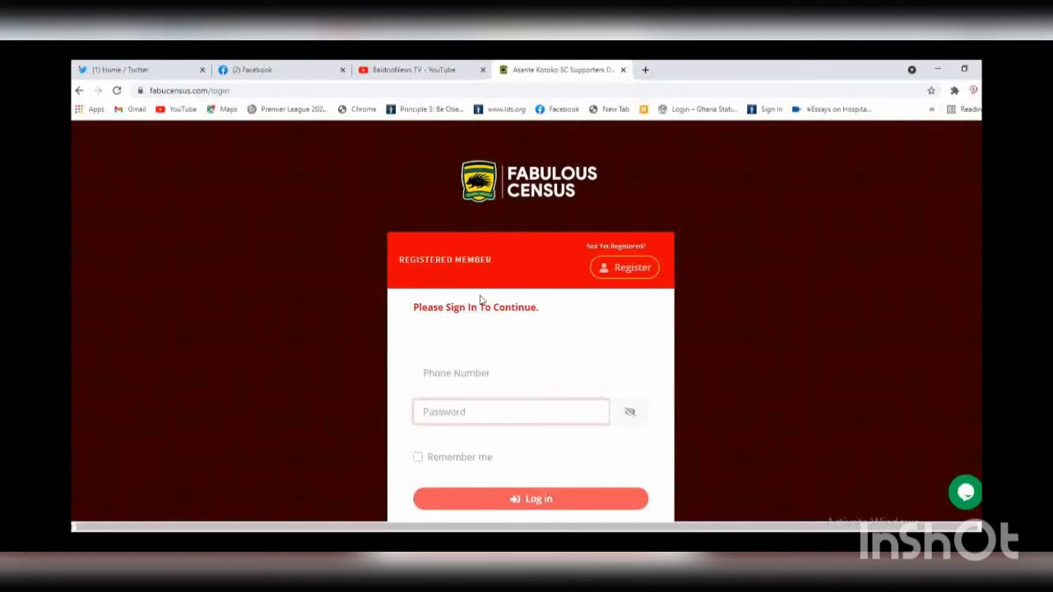
pyautogui.scroll(-3, 438, 304)
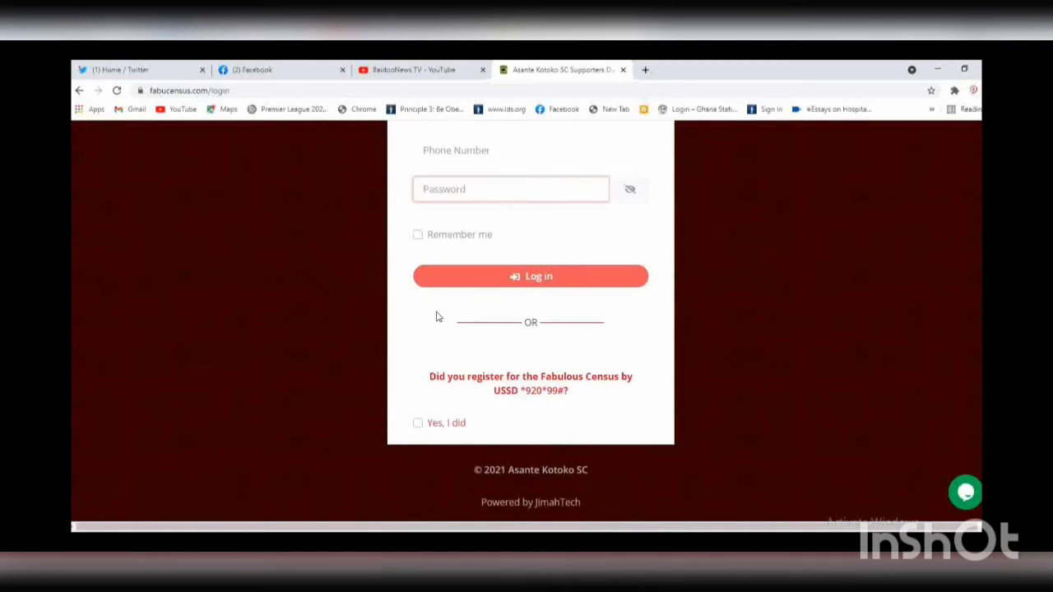
pyautogui.scroll(1, 436, 317)
pyautogui.scroll(2, 395, 329)
# Return to the welcome page and choose New Registration.
pyautogui.click(83, 92)
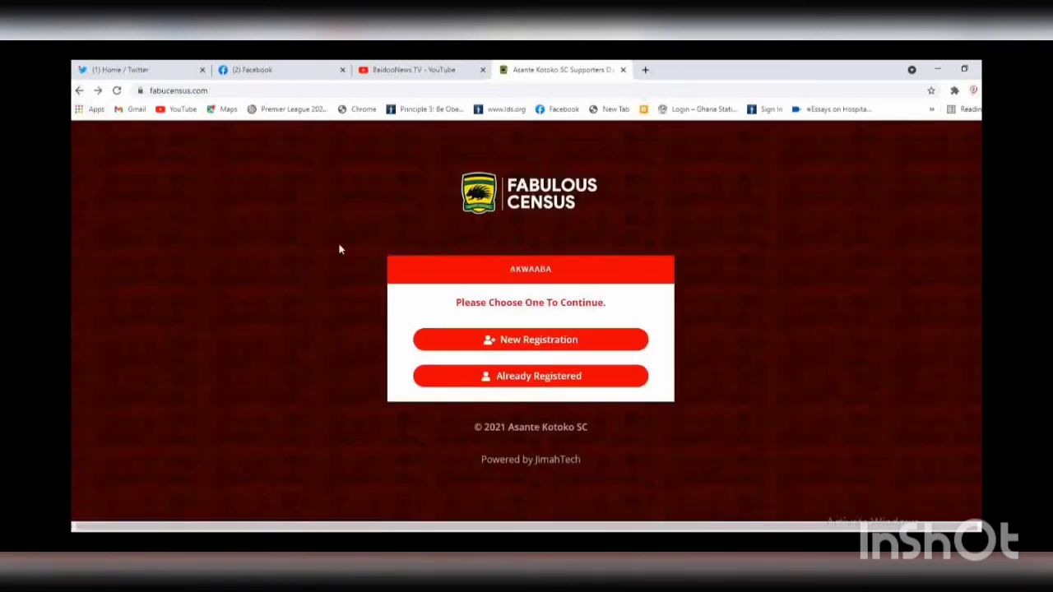
pyautogui.click(516, 348)
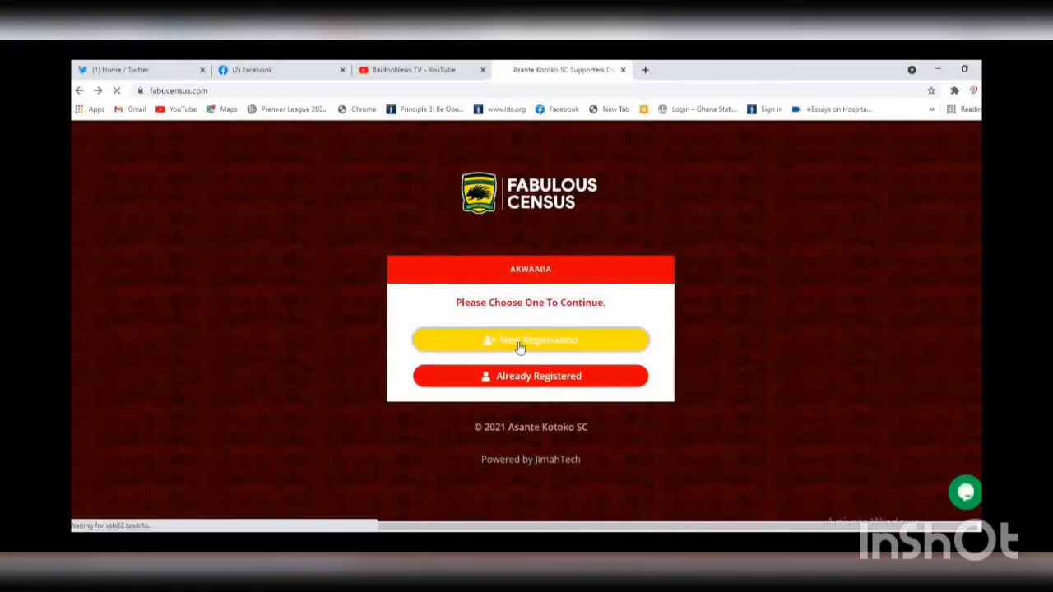
pyautogui.scroll(-2, 521, 342)
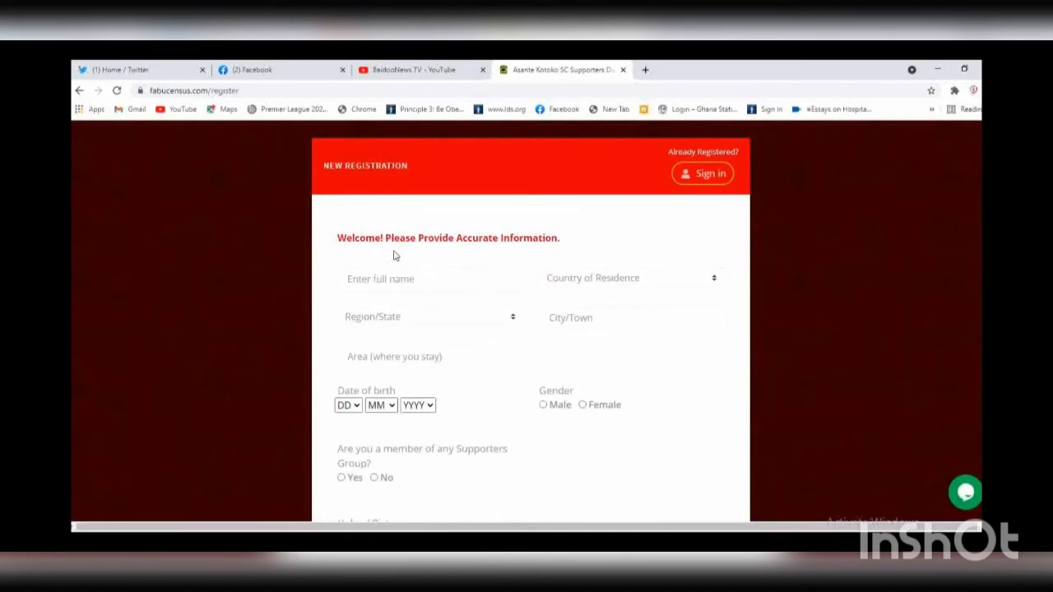
pyautogui.scroll(-2, 434, 239)
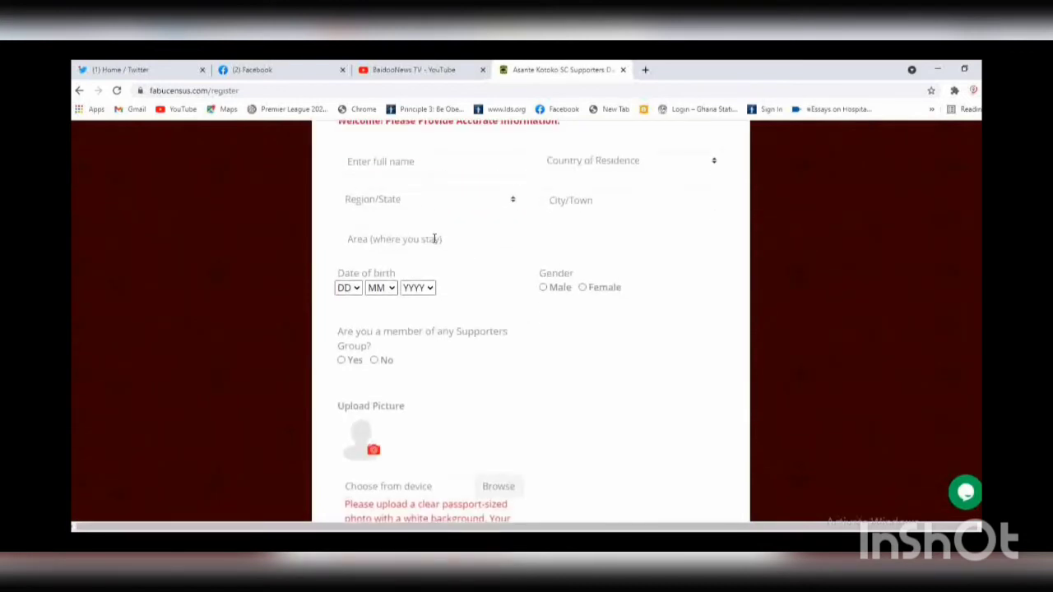
pyautogui.scroll(-1, 434, 239)
pyautogui.scroll(-2, 434, 241)
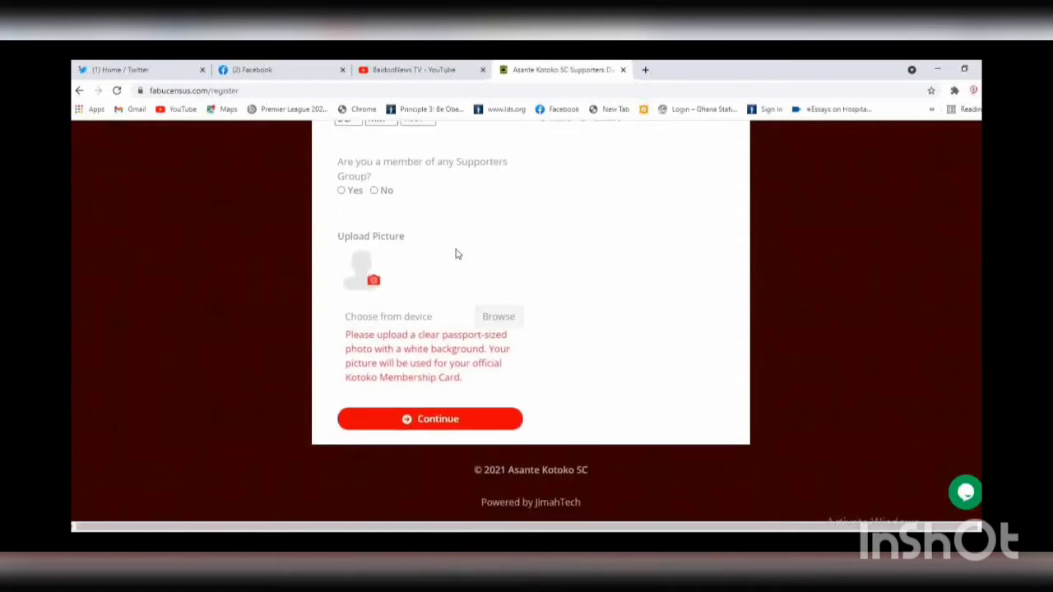
pyautogui.scroll(1, 633, 357)
pyautogui.scroll(2, 638, 358)
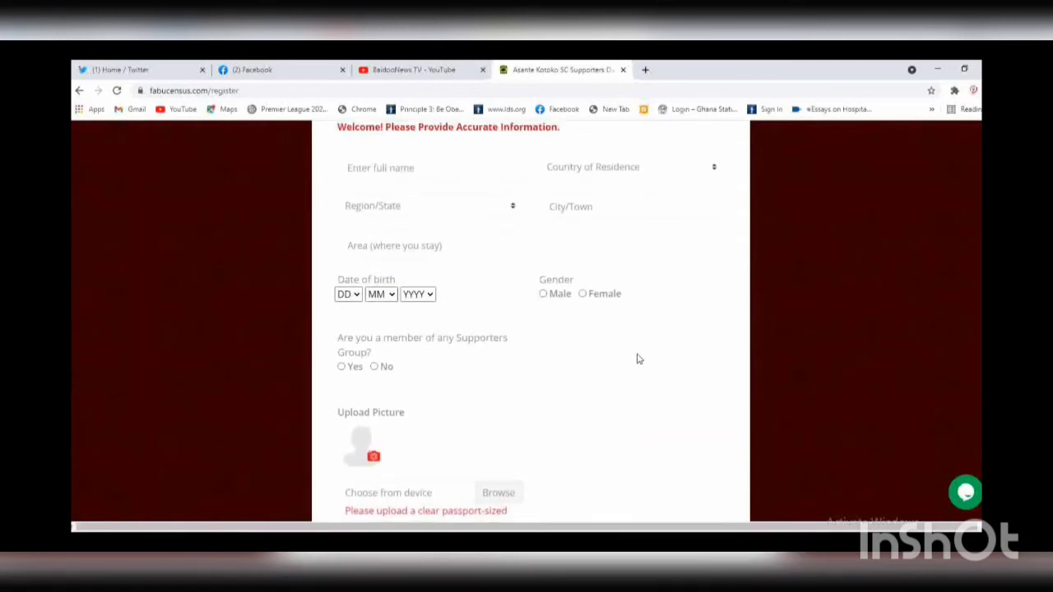
pyautogui.scroll(1, 638, 358)
pyautogui.scroll(1, 637, 355)
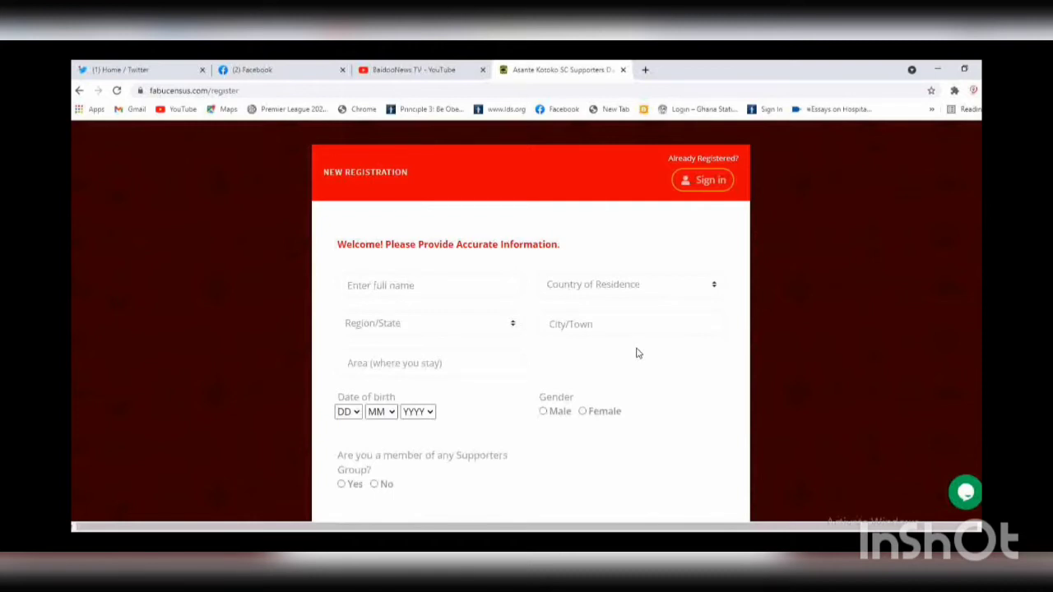
# Enter the supporter's full name, correcting typos, and open the country list to pick Ghana.
pyautogui.click(463, 286)
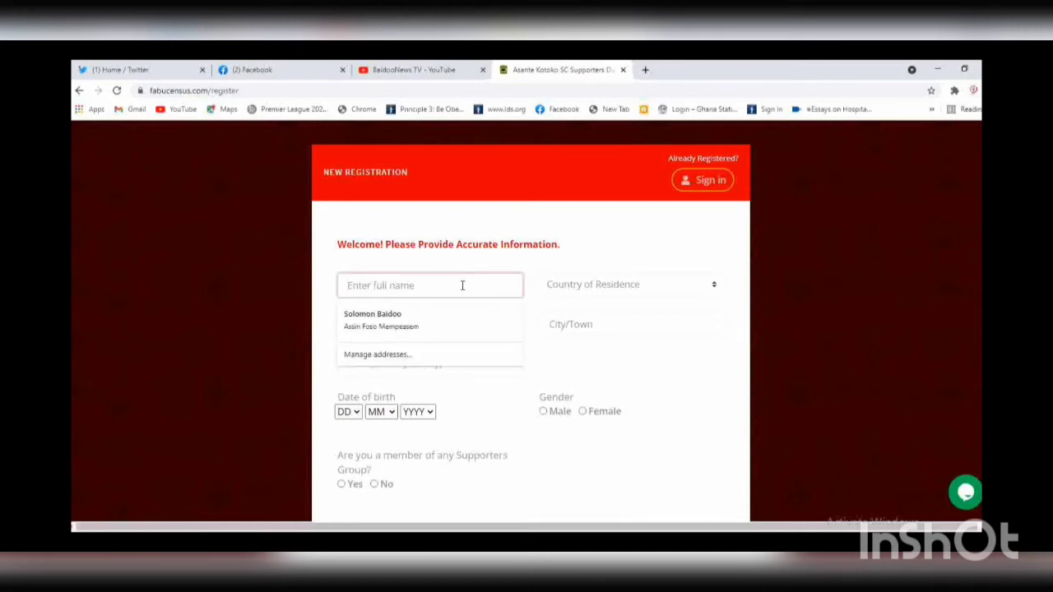
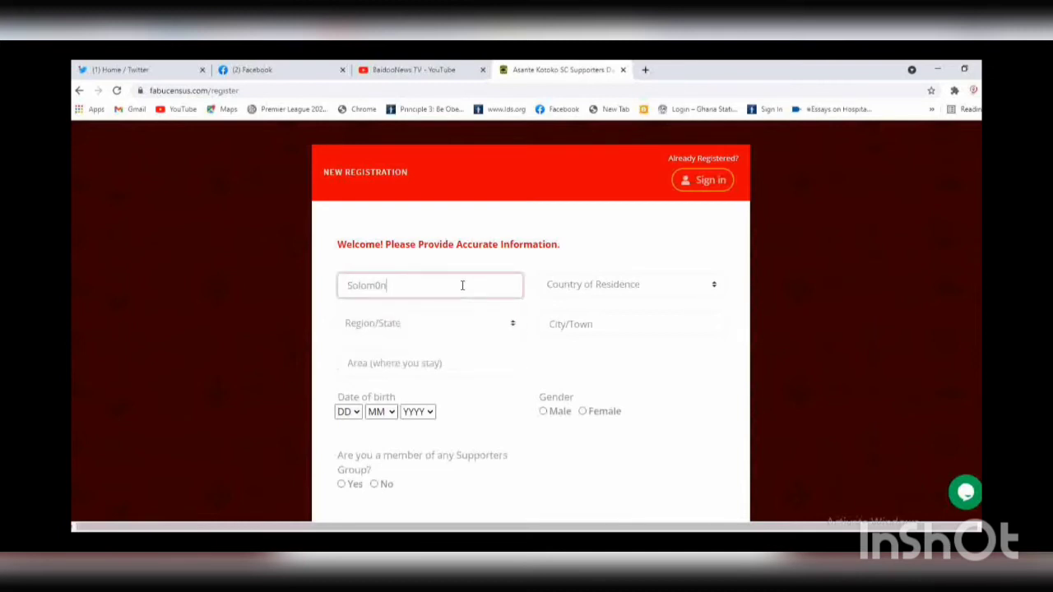
pyautogui.click(600, 291)
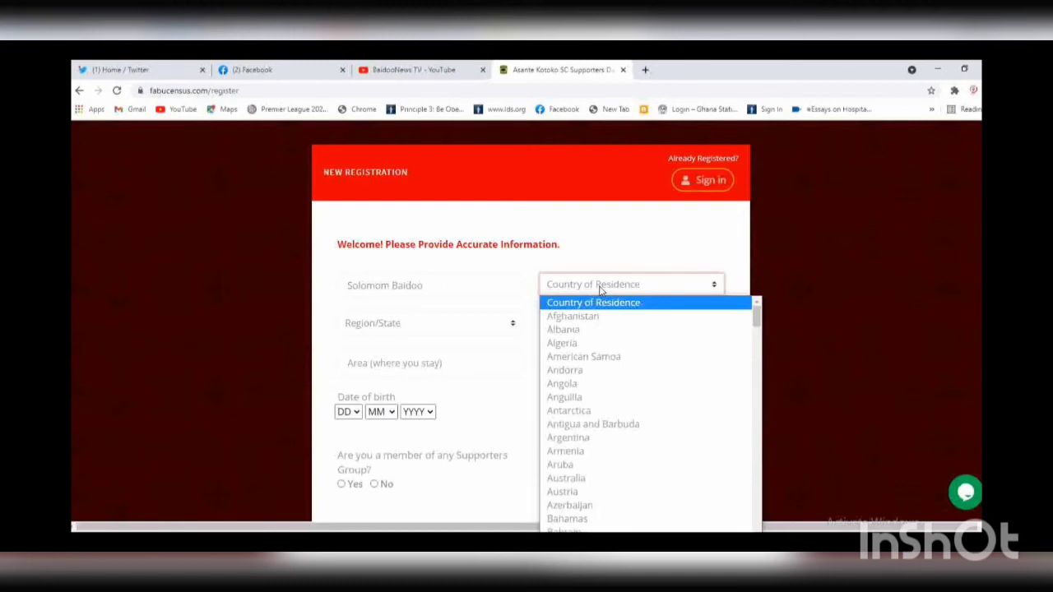
pyautogui.write('gh')
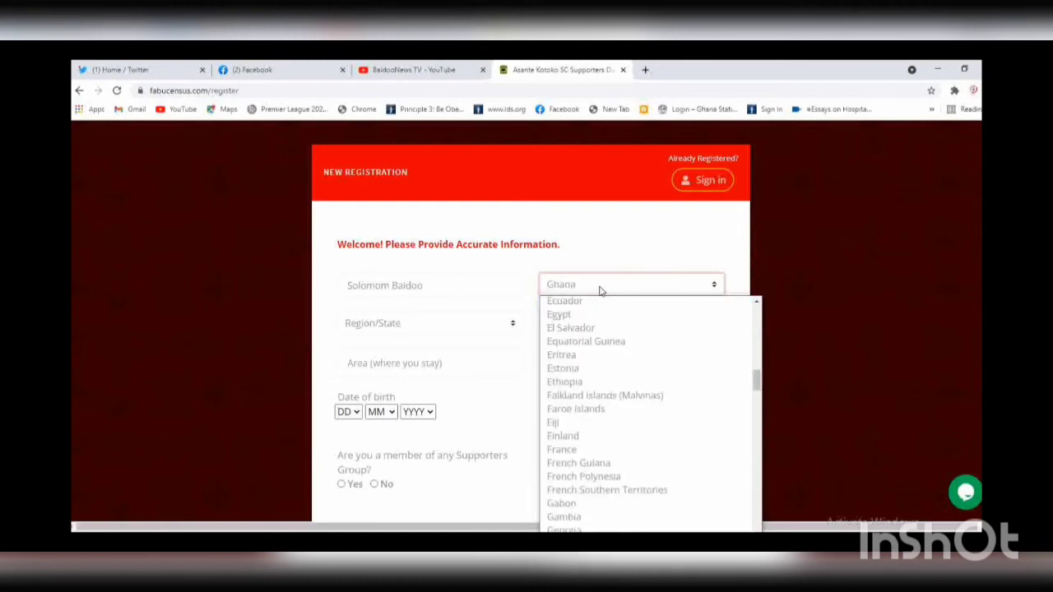
# Keep Ghana as the country and choose Central as the region.
pyautogui.click(604, 263)
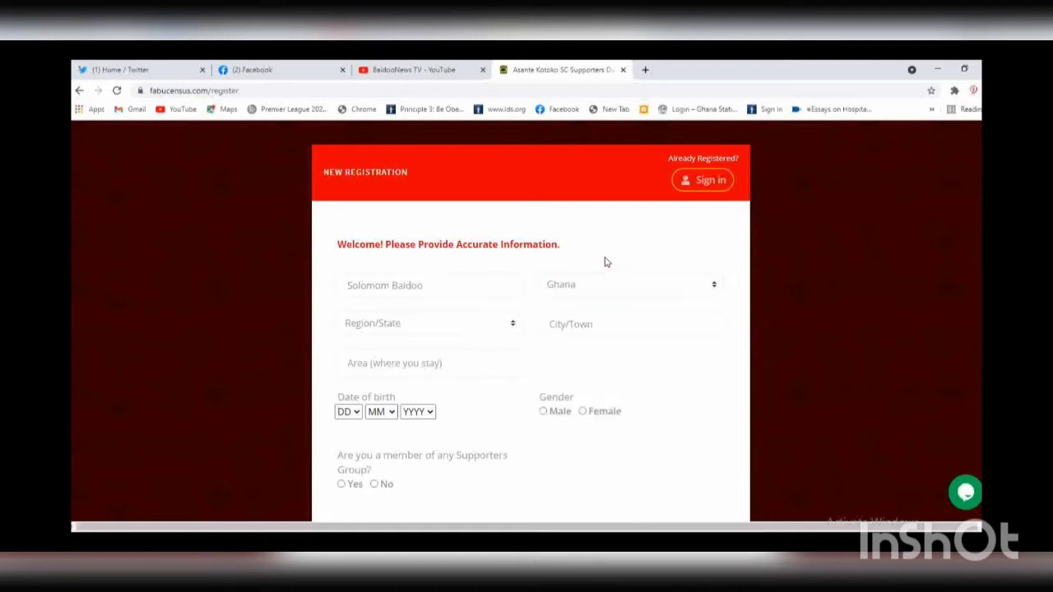
pyautogui.click(450, 326)
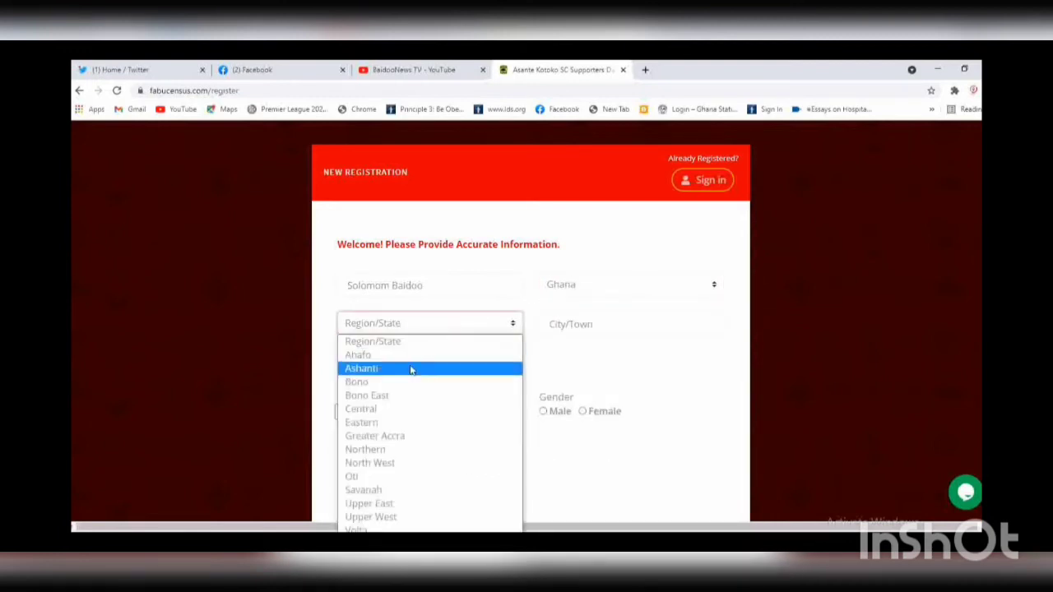
pyautogui.click(377, 409)
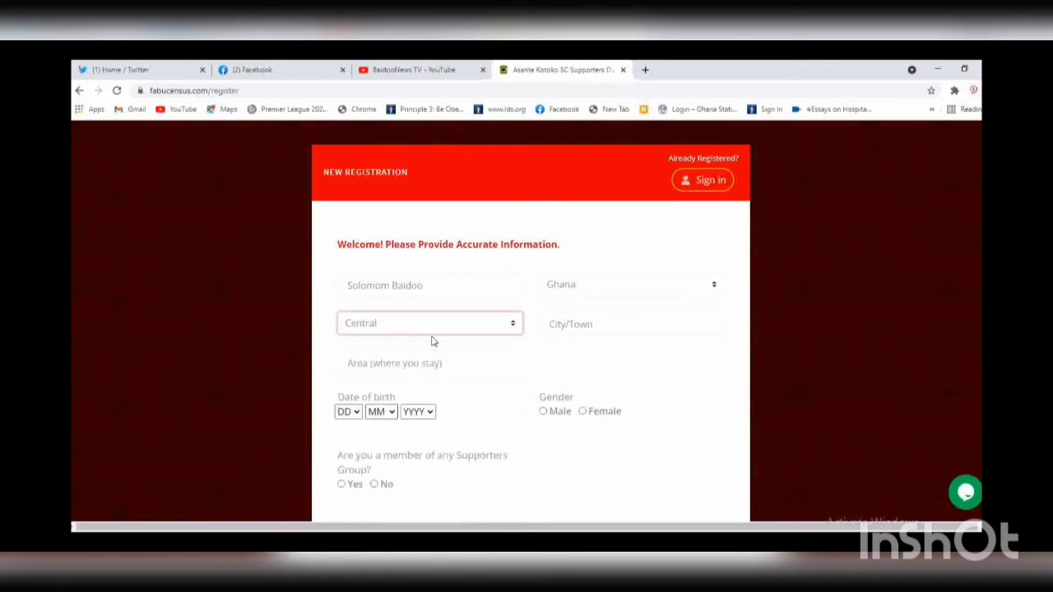
# Enter Assin Foso as the town and begin the Mempeasem area entry.
pyautogui.click(593, 323)
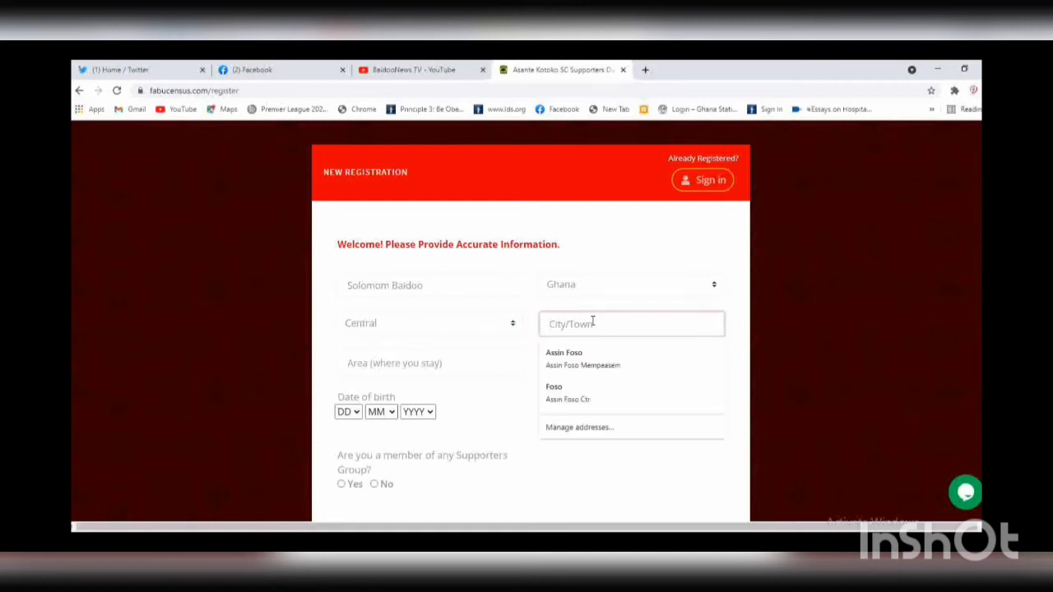
pyautogui.write('ASSIN FOSO')
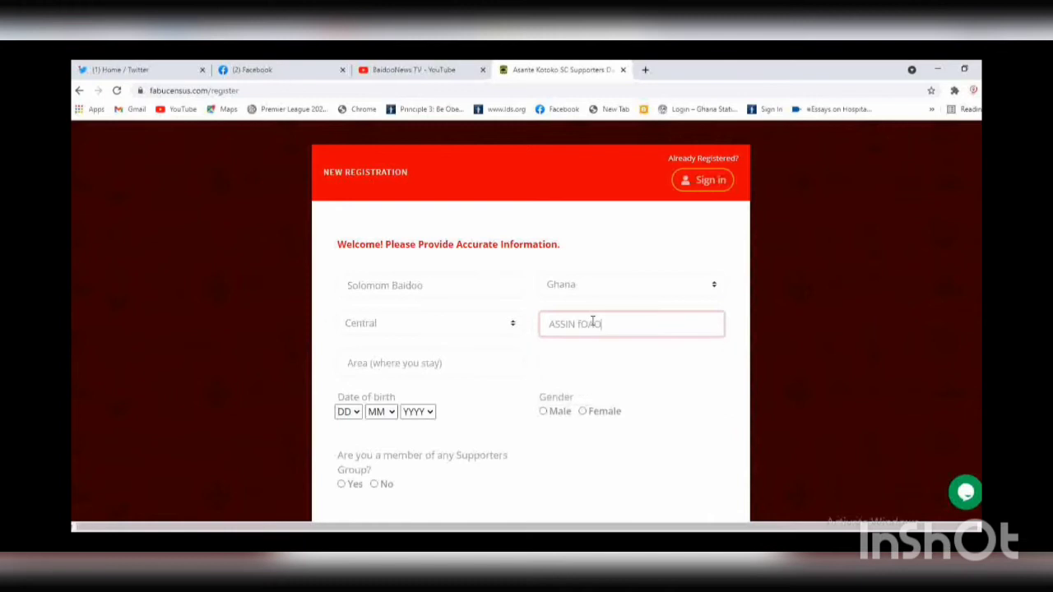
pyautogui.press('BackSpace')
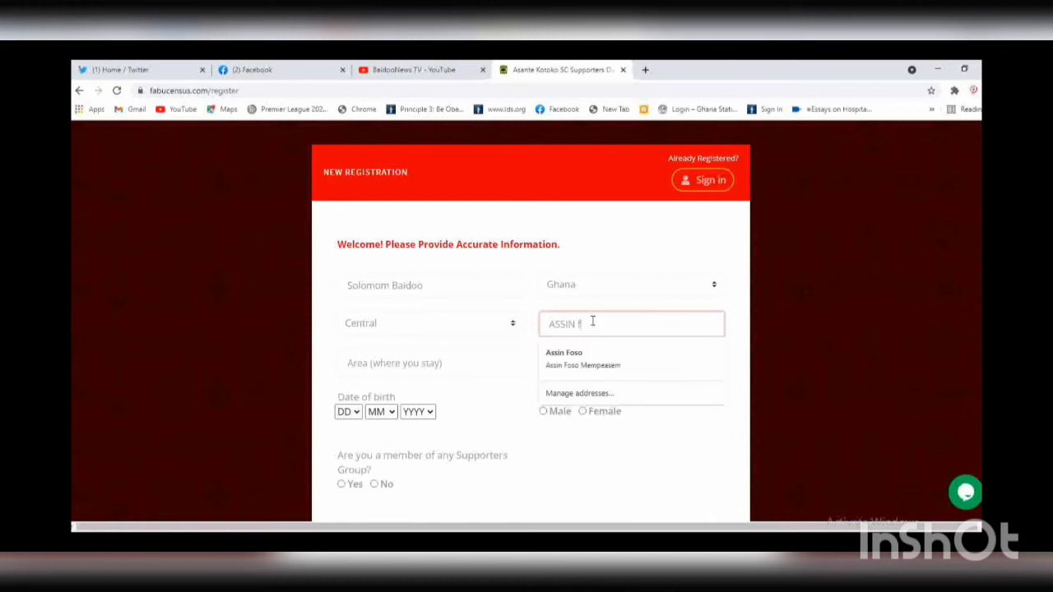
pyautogui.press('BackSpace')
pyautogui.press('BackSpace')
pyautogui.press('BackSpace')
pyautogui.press('BackSpace')
pyautogui.press('BackSpace')
pyautogui.press('BackSpace')
pyautogui.write('ssin ')
pyautogui.write('F')
pyautogui.write('oso')
pyautogui.click(455, 366)
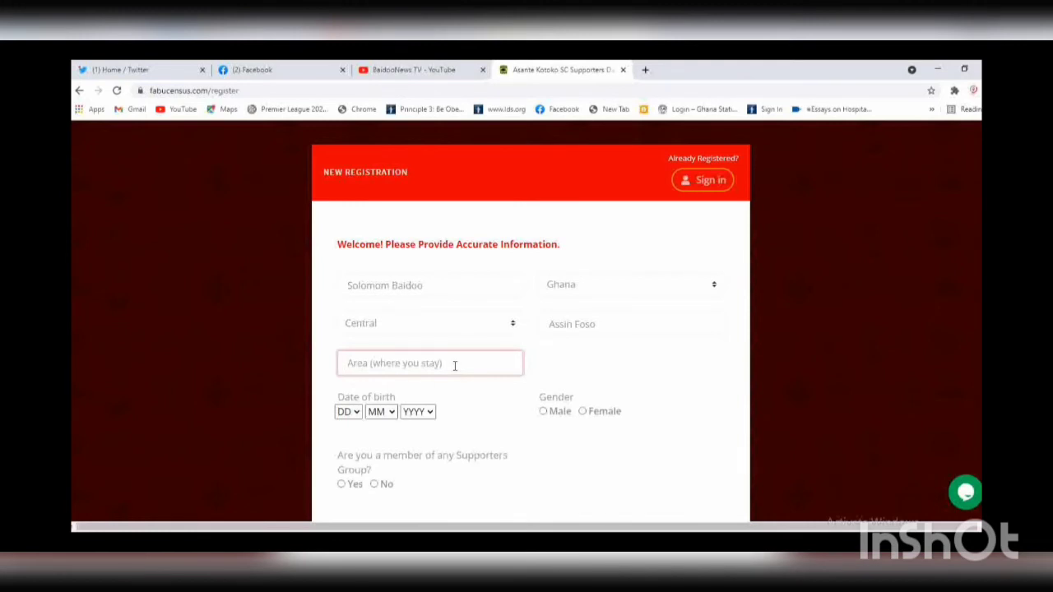
pyautogui.write('M')
pyautogui.write('empeasem')
pyautogui.scroll(-1, 437, 365)
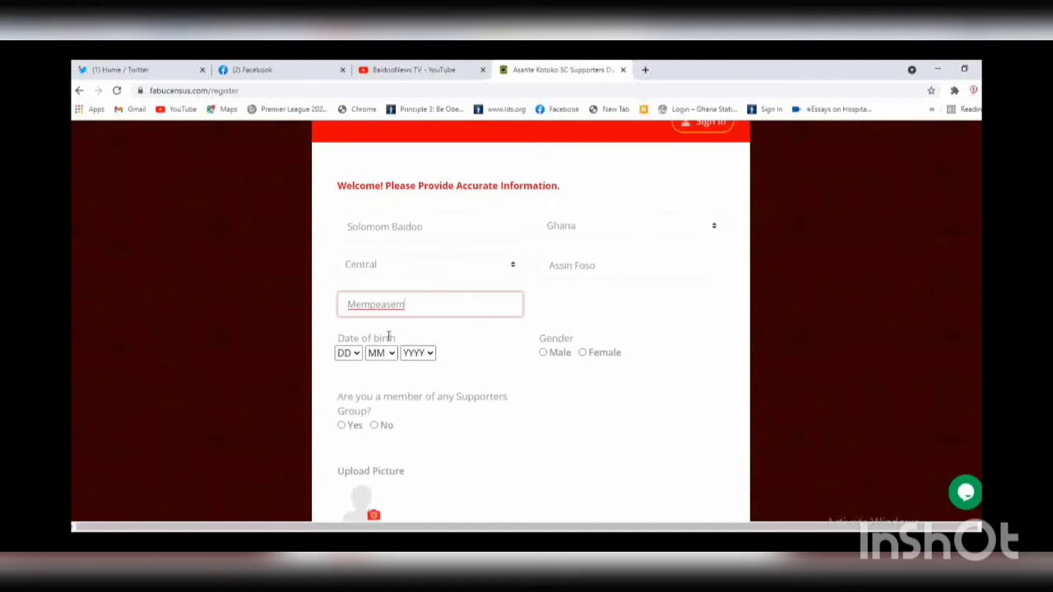
pyautogui.scroll(-1, 386, 345)
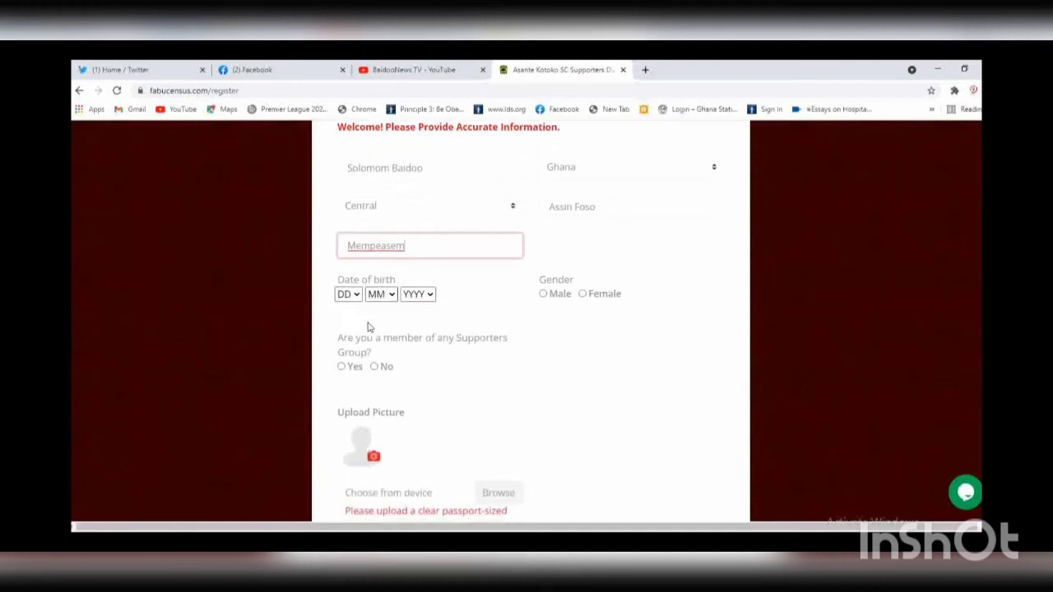
# Choose DD 4, MM Nov and YYYY 1910, and select Male as the gender.
pyautogui.click(349, 295)
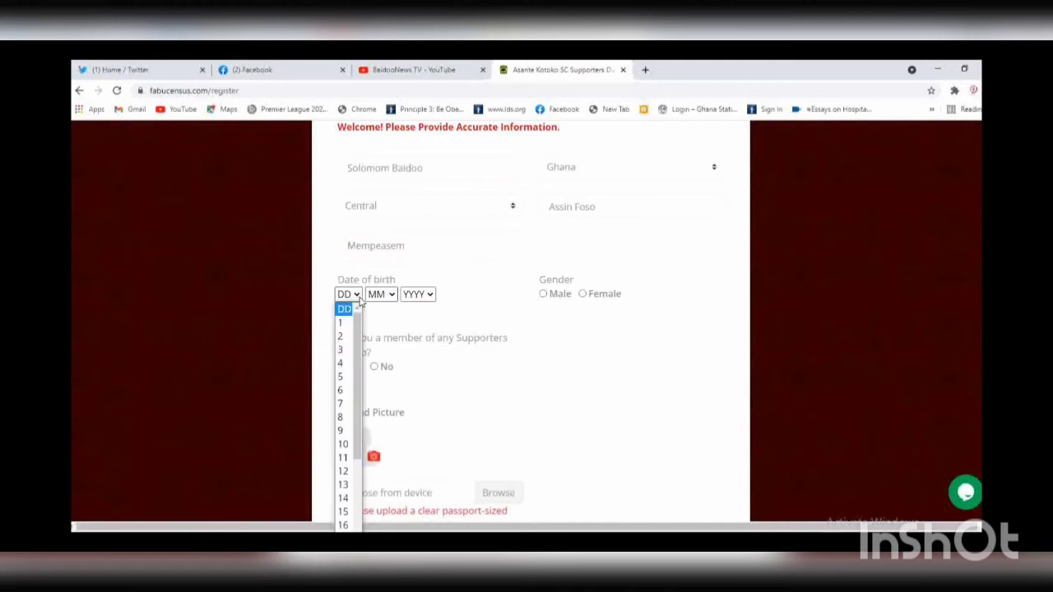
pyautogui.click(340, 363)
pyautogui.click(390, 300)
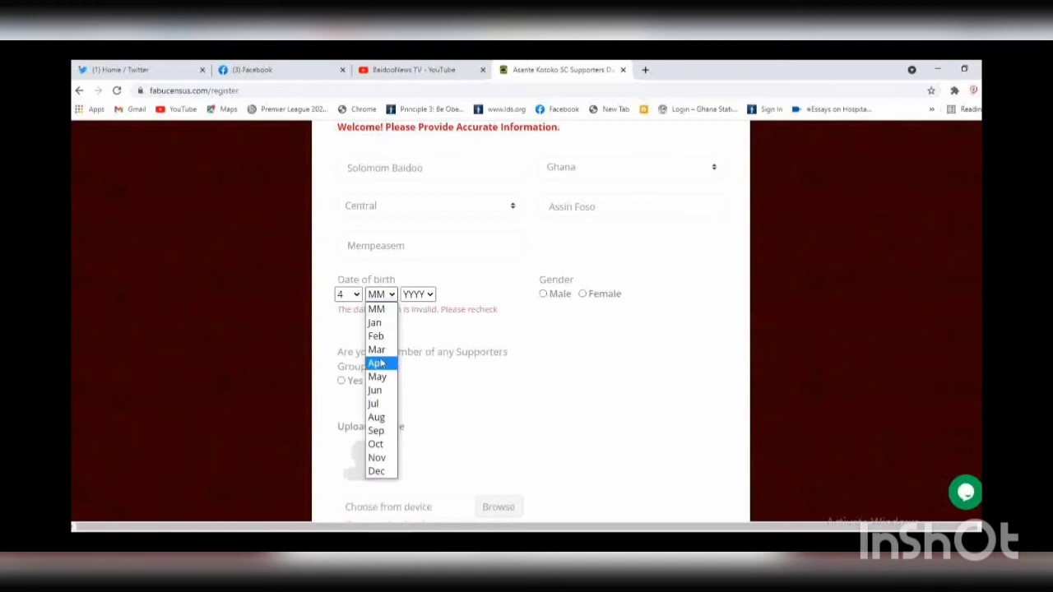
pyautogui.click(378, 457)
pyautogui.click(423, 300)
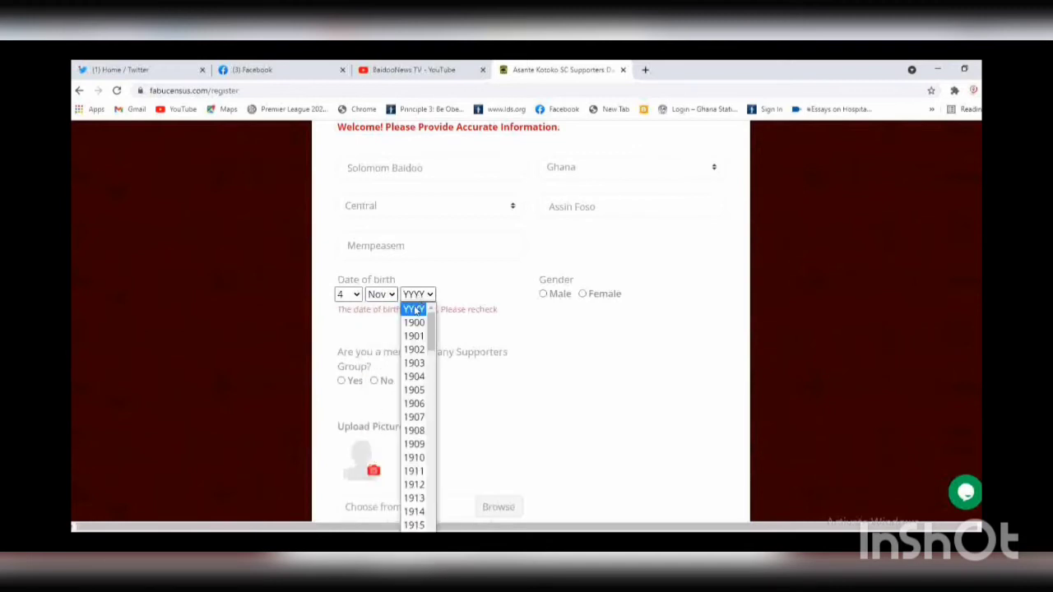
pyautogui.click(412, 457)
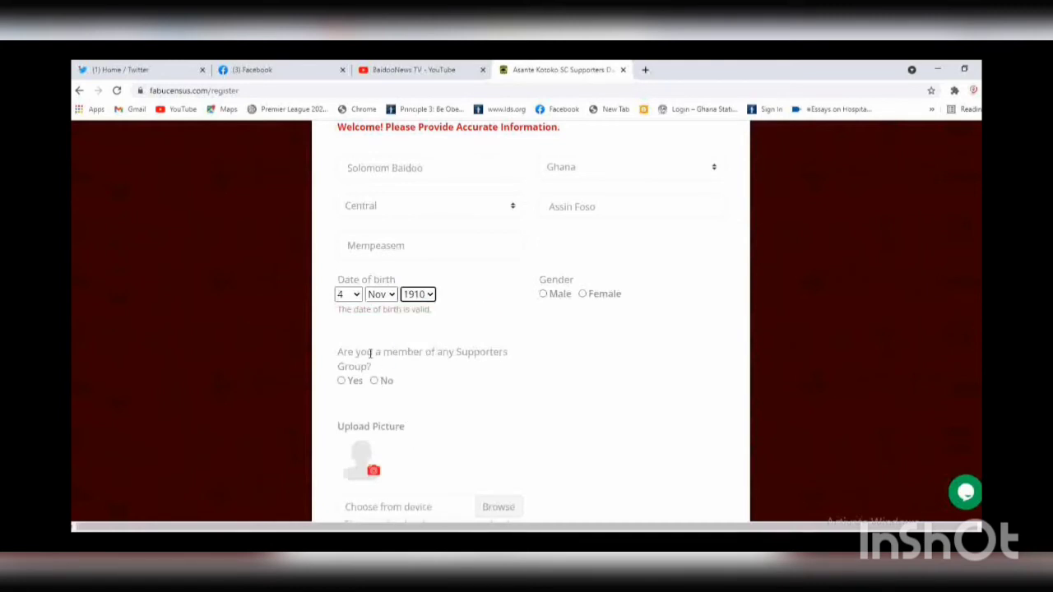
pyautogui.click(543, 294)
pyautogui.scroll(-3, 498, 296)
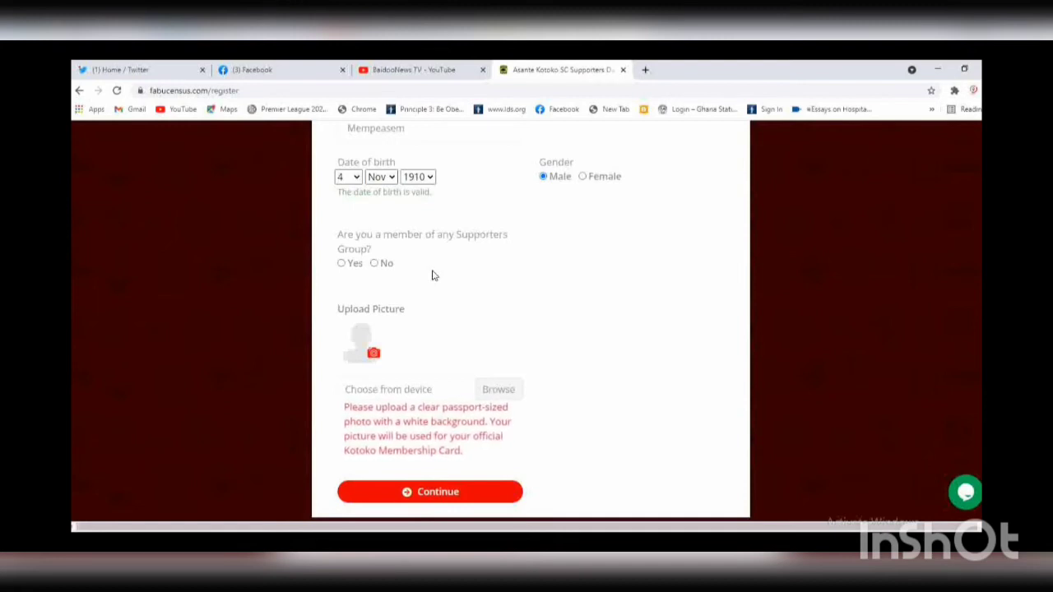
# Try Yes and the group-name field, then change the supporters-group answer to No.
pyautogui.click(342, 263)
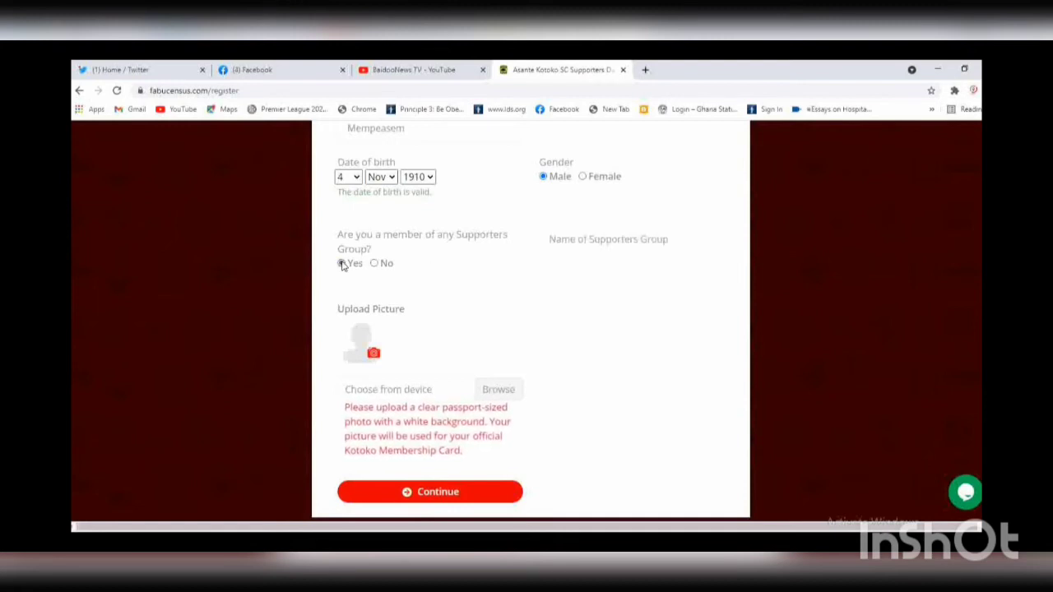
pyautogui.click(576, 241)
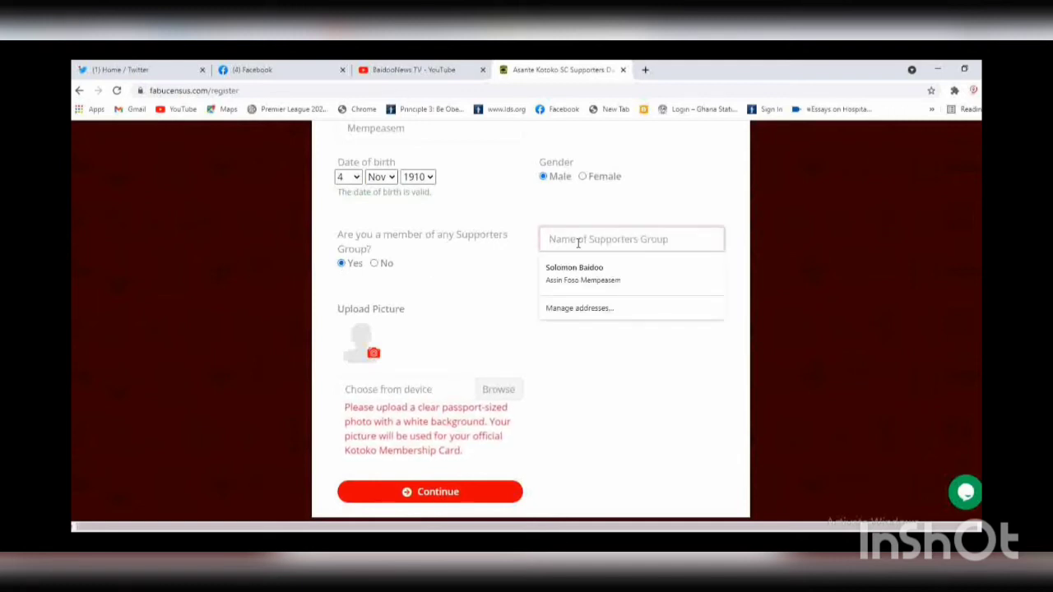
pyautogui.click(491, 281)
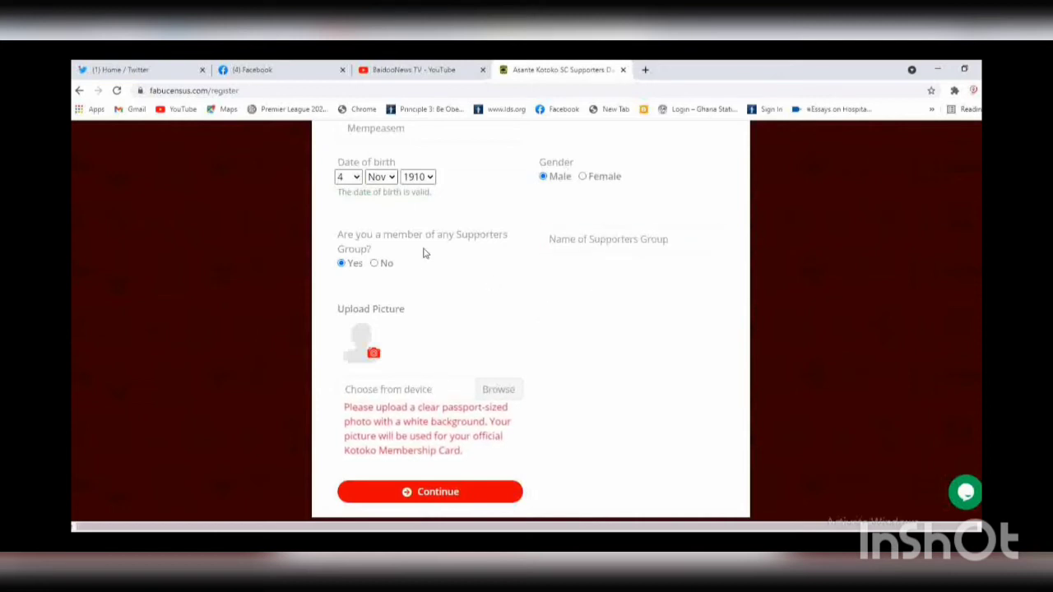
pyautogui.click(374, 264)
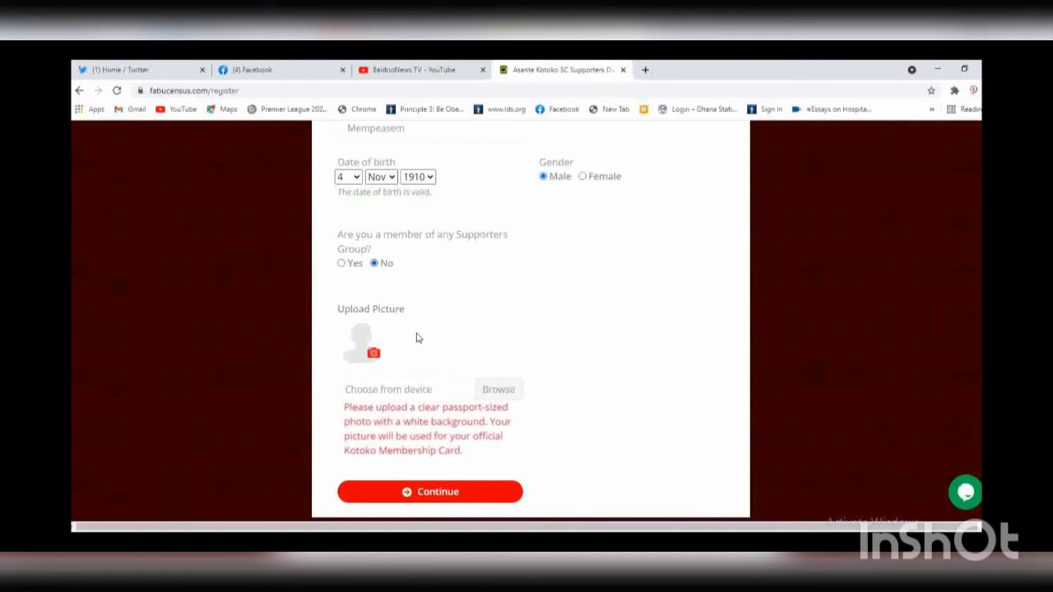
# Attach the portrait image from Desktop > baidoonewstv as the profile photo.
pyautogui.click(493, 393)
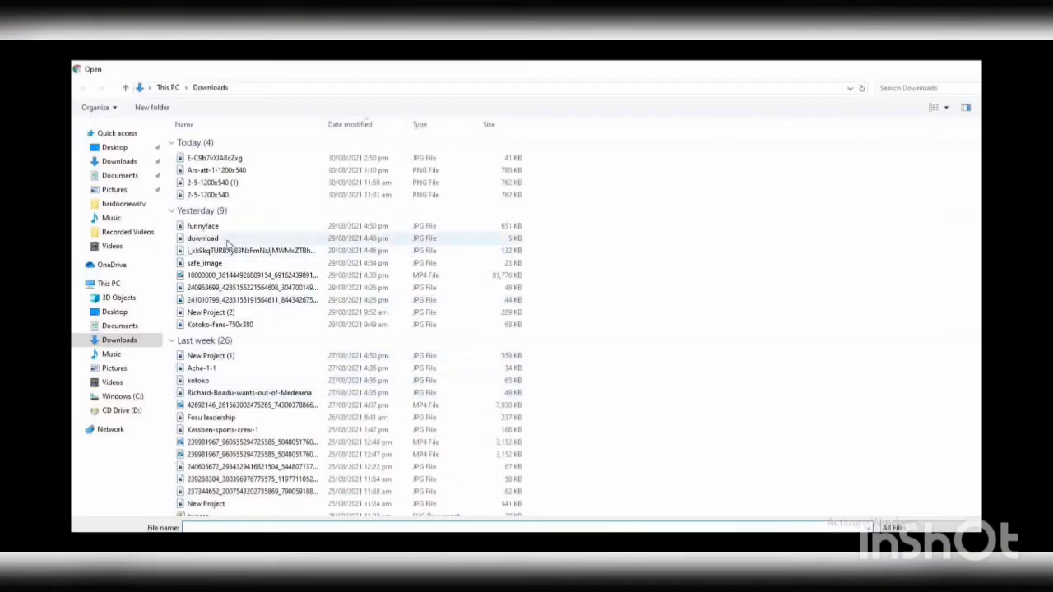
pyautogui.click(132, 205)
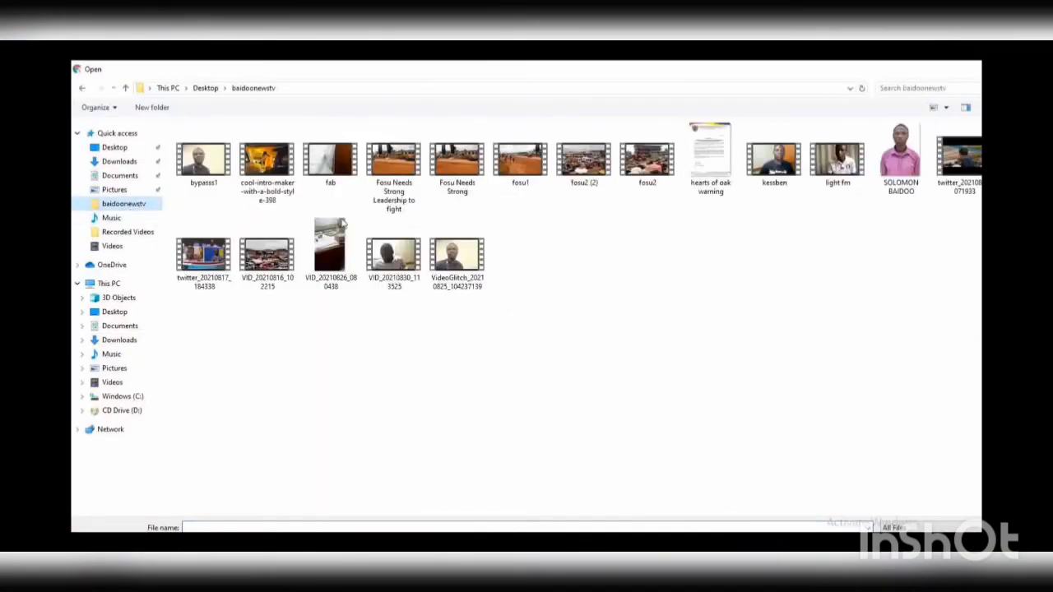
pyautogui.click(905, 160)
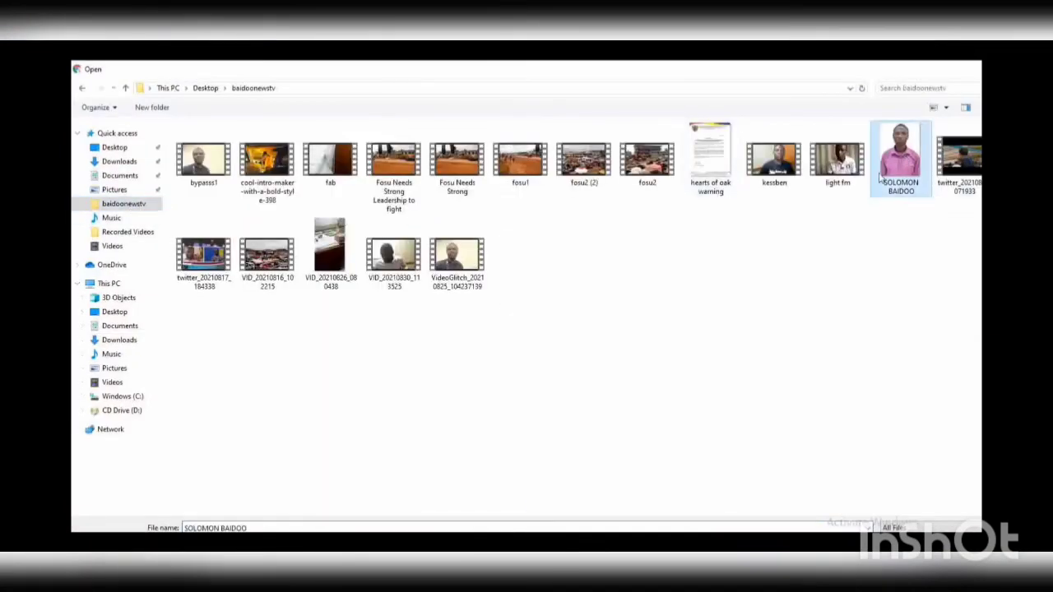
pyautogui.click(864, 547)
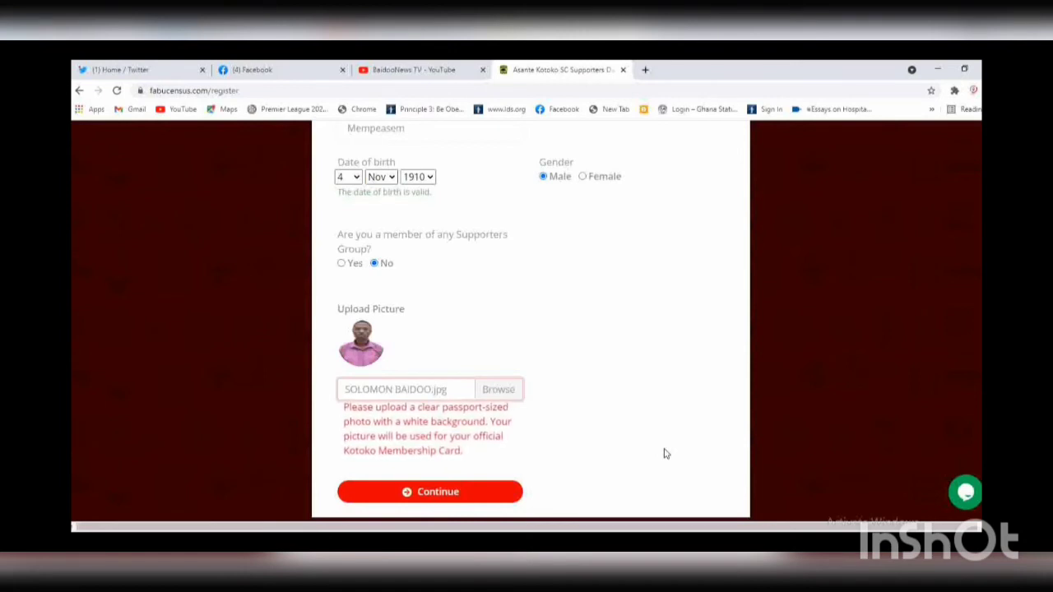
# Submit the completed personal details form with Continue.
pyautogui.click(498, 492)
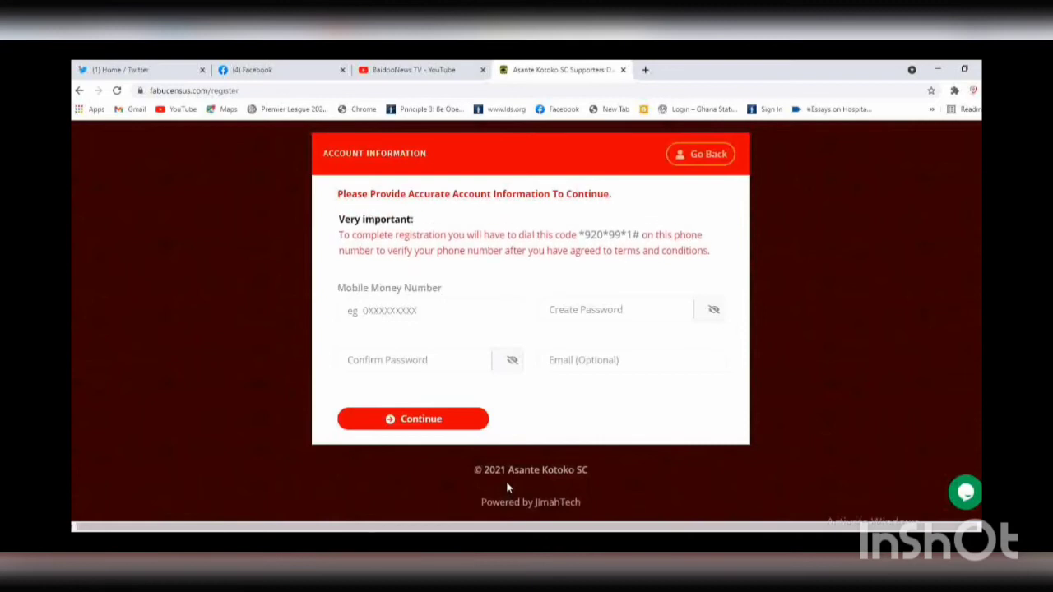